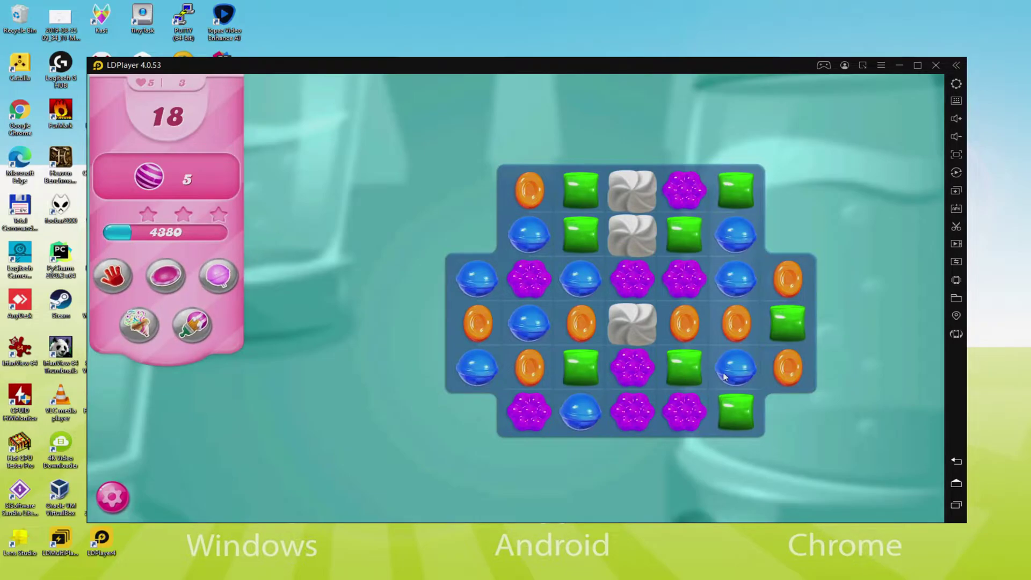
Match oranges and purples, then blast the colour bomb with a purple, reaching 12780 points
{"action": "left_click_drag", "start_coordinate": [789, 359], "coordinate": [782, 321]}
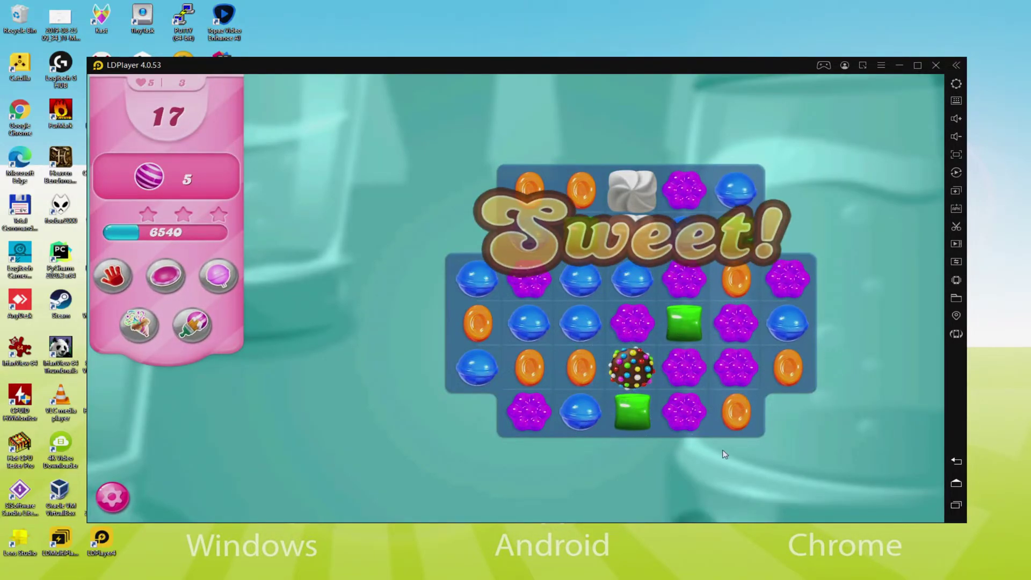
{"action": "left_click_drag", "start_coordinate": [738, 276], "coordinate": [691, 277]}
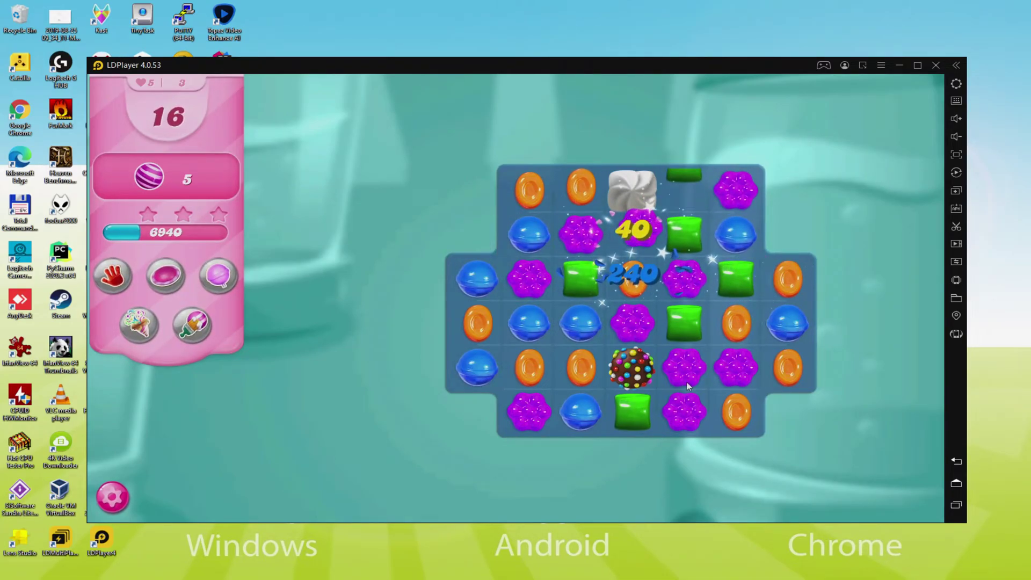
{"action": "left_click_drag", "start_coordinate": [684, 235], "coordinate": [684, 280]}
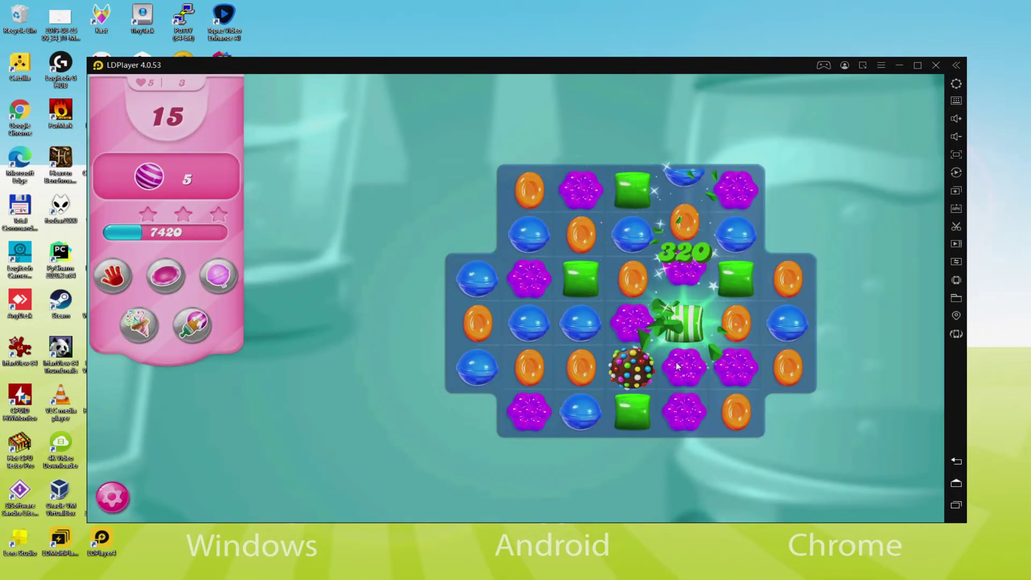
{"action": "left_click_drag", "start_coordinate": [632, 320], "coordinate": [636, 376]}
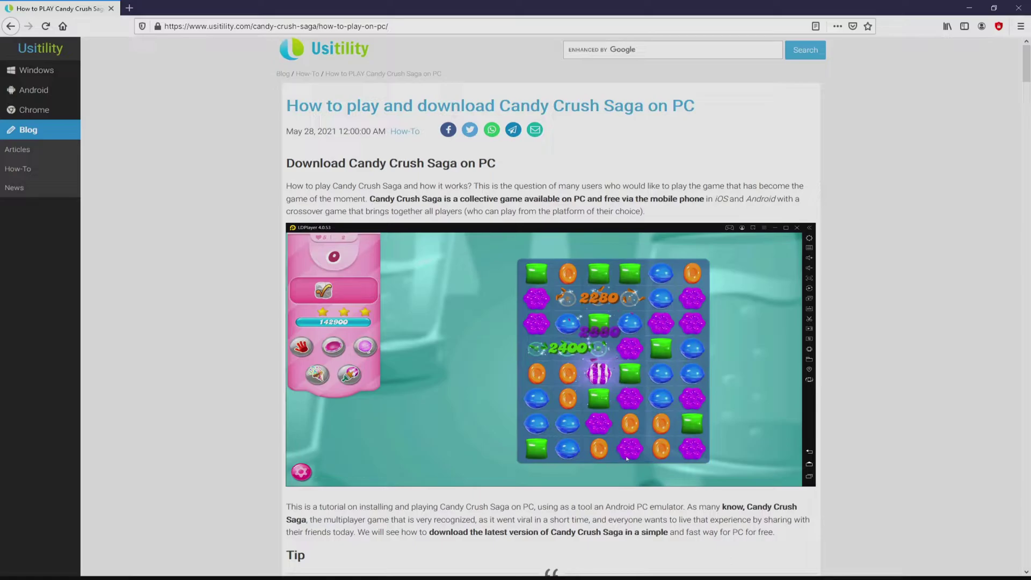
Follow the article's green Download on PC link to LDPlayer's Candy Crush Saga page
{"action": "scroll", "coordinate": [551, 306], "scroll_direction": "down", "scroll_amount": 3}
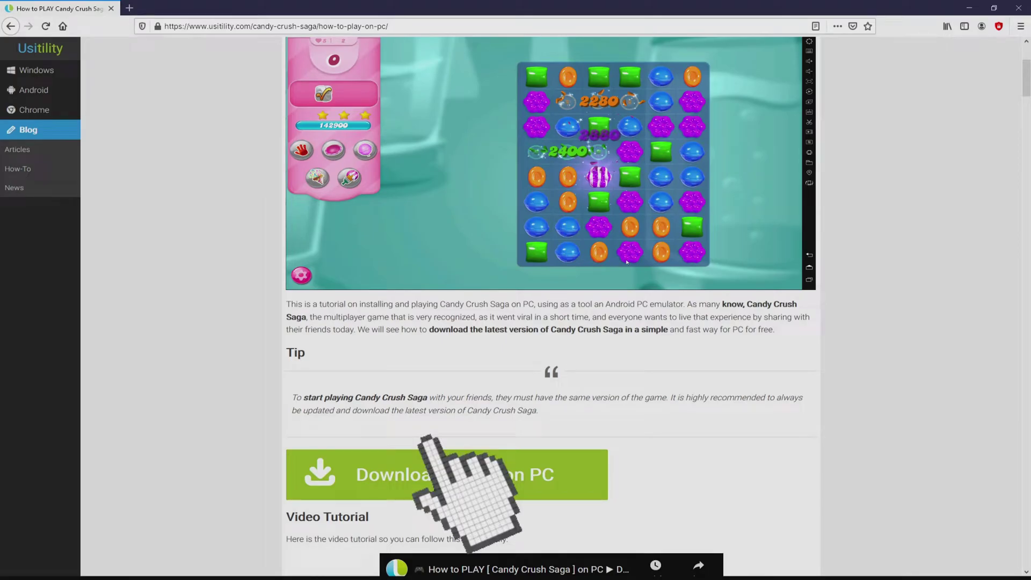
{"action": "left_click", "coordinate": [451, 474]}
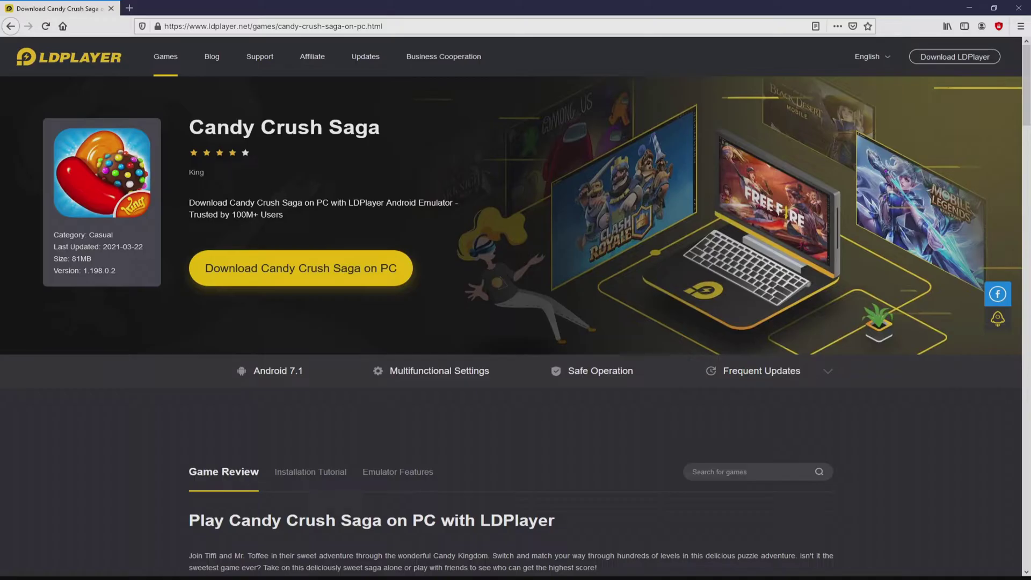
Browse the LDPlayer page, then download the installer via Download Candy Crush Saga on PC
{"action": "scroll", "coordinate": [516, 323], "scroll_direction": "down", "scroll_amount": 15}
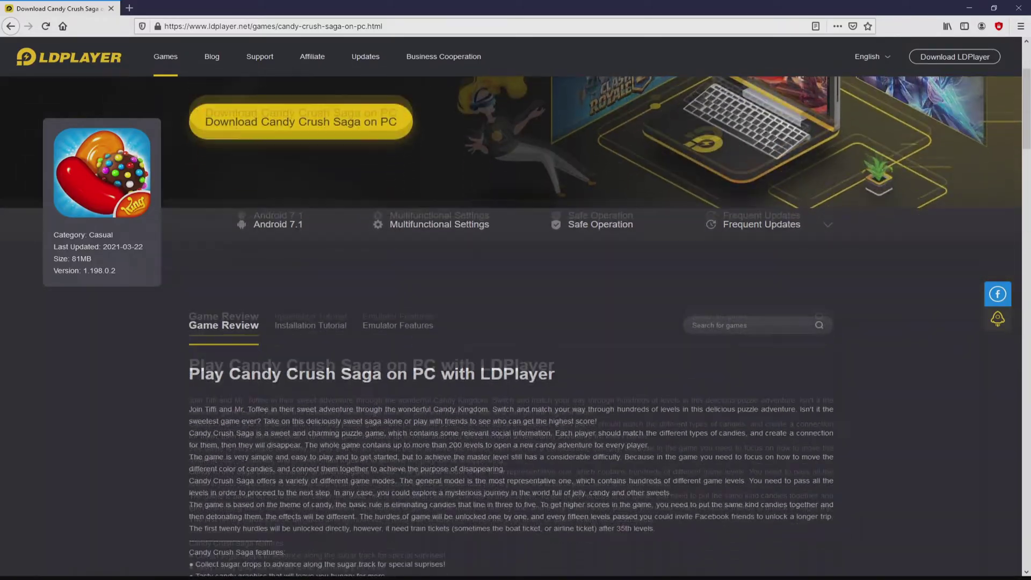
{"action": "scroll", "coordinate": [516, 322], "scroll_direction": "down", "scroll_amount": 18}
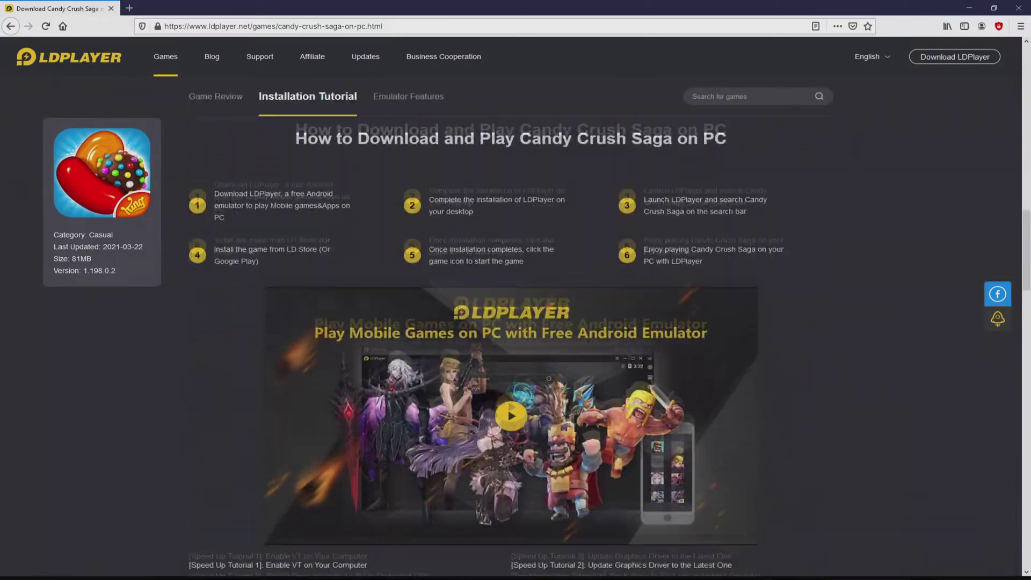
{"action": "scroll", "coordinate": [516, 322], "scroll_direction": "up", "scroll_amount": 3}
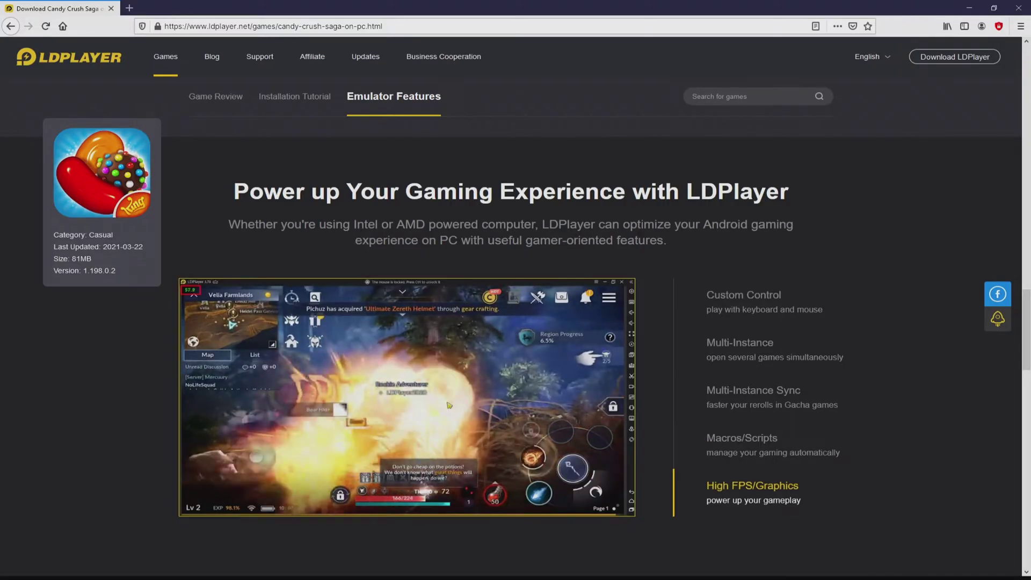
{"action": "scroll", "coordinate": [510, 322], "scroll_direction": "up", "scroll_amount": 2}
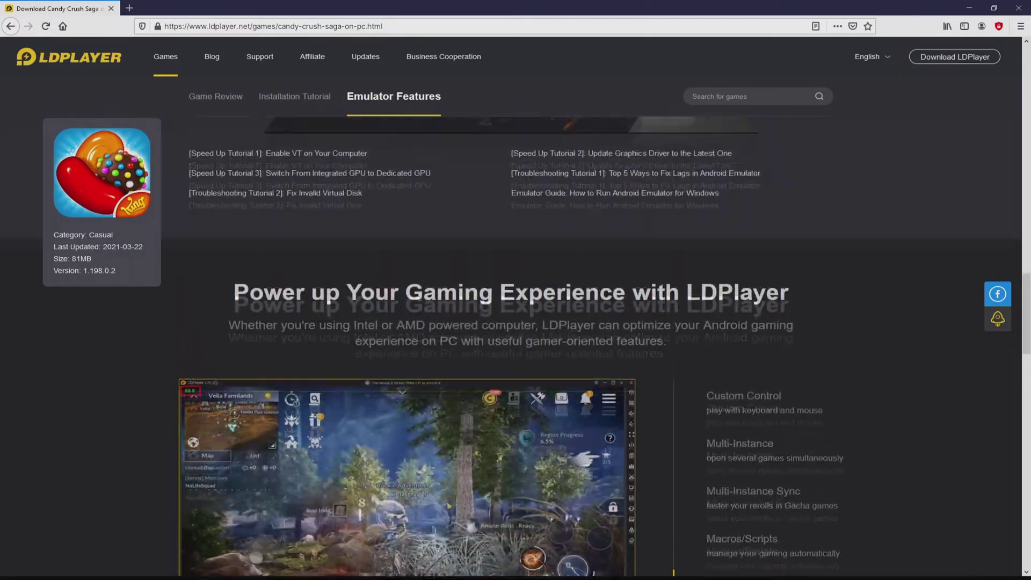
{"action": "scroll", "coordinate": [510, 323], "scroll_direction": "up", "scroll_amount": 20}
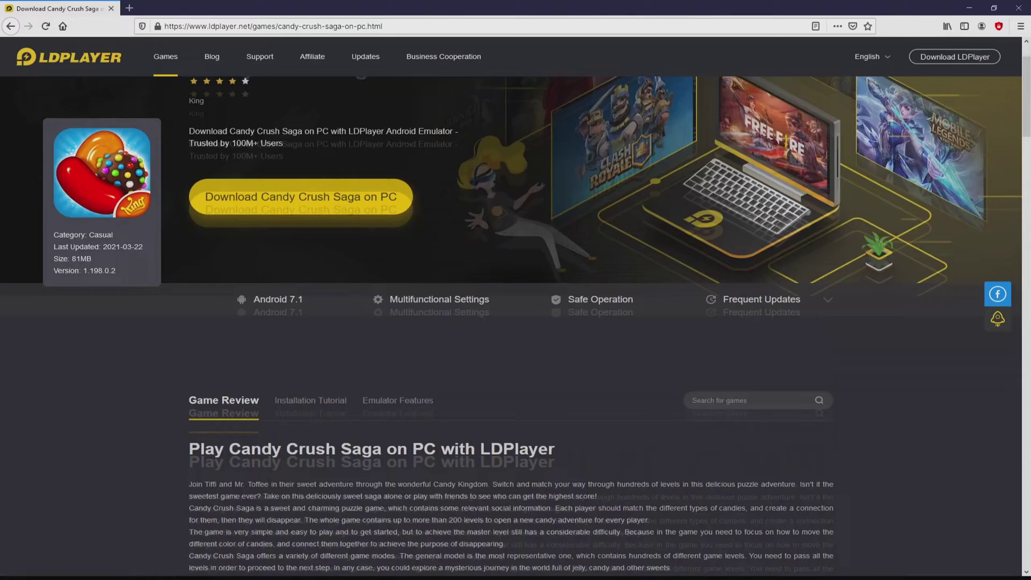
{"action": "scroll", "coordinate": [510, 322], "scroll_direction": "up", "scroll_amount": 2}
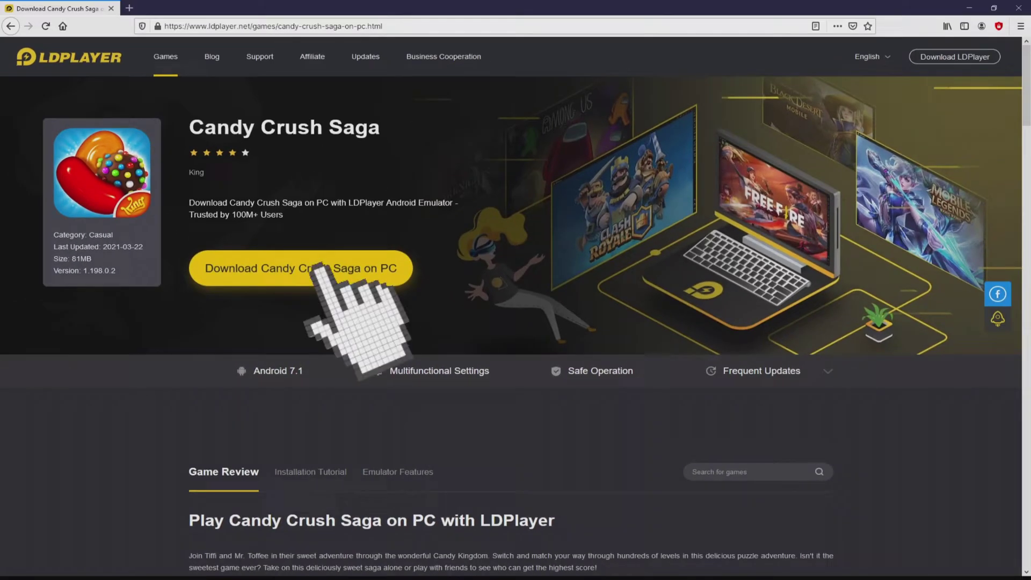
{"action": "left_click", "coordinate": [317, 268]}
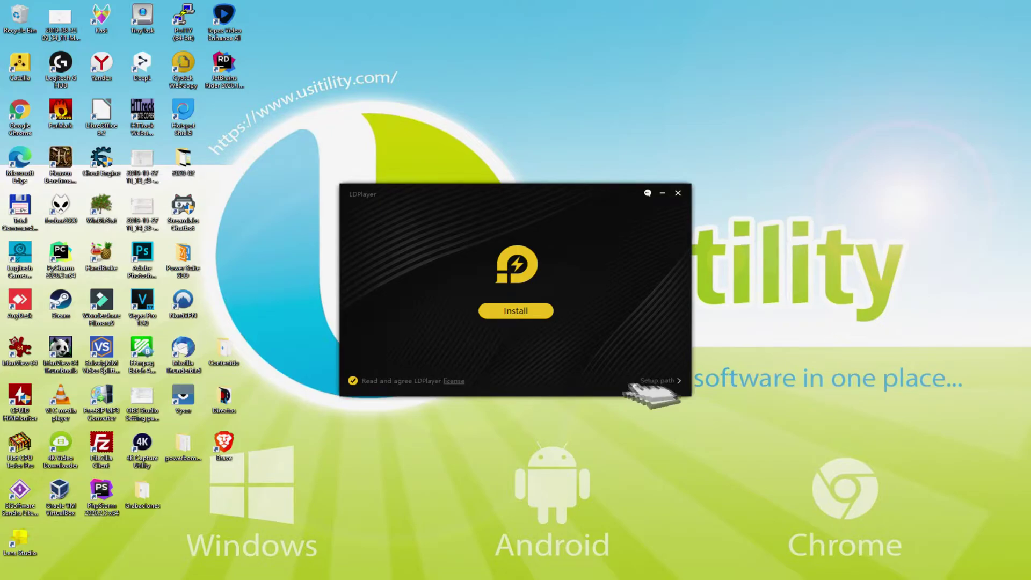
Install LDPlayer to C:\LDPlayer\LDPlayer4.0\, rejecting the Avast Free Antivirus and McAfee WebAdvisor offers
{"action": "left_click", "coordinate": [664, 380]}
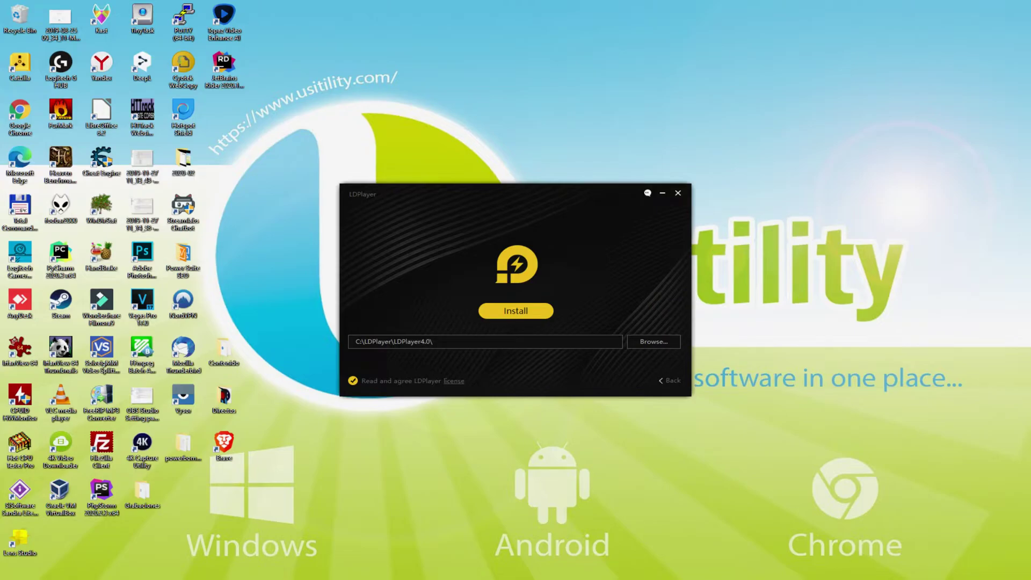
{"action": "left_click", "coordinate": [662, 376]}
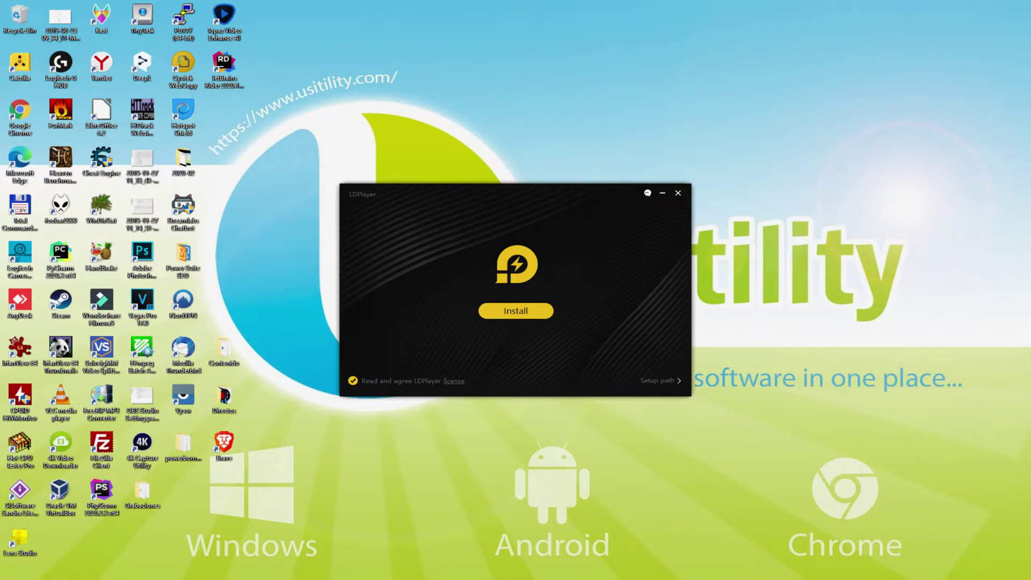
{"action": "left_click", "coordinate": [513, 310]}
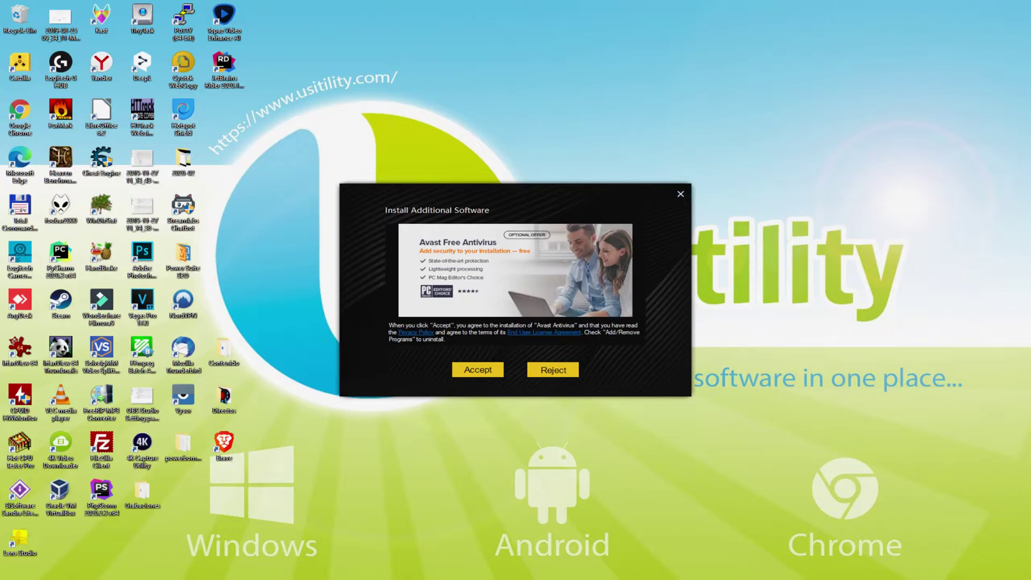
{"action": "left_click", "coordinate": [553, 369]}
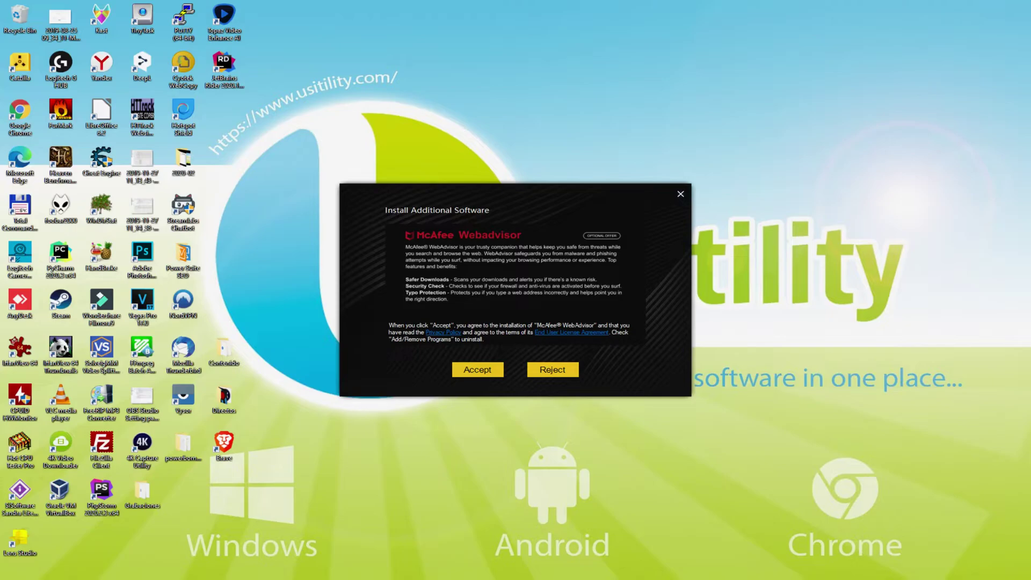
{"action": "left_click", "coordinate": [553, 369]}
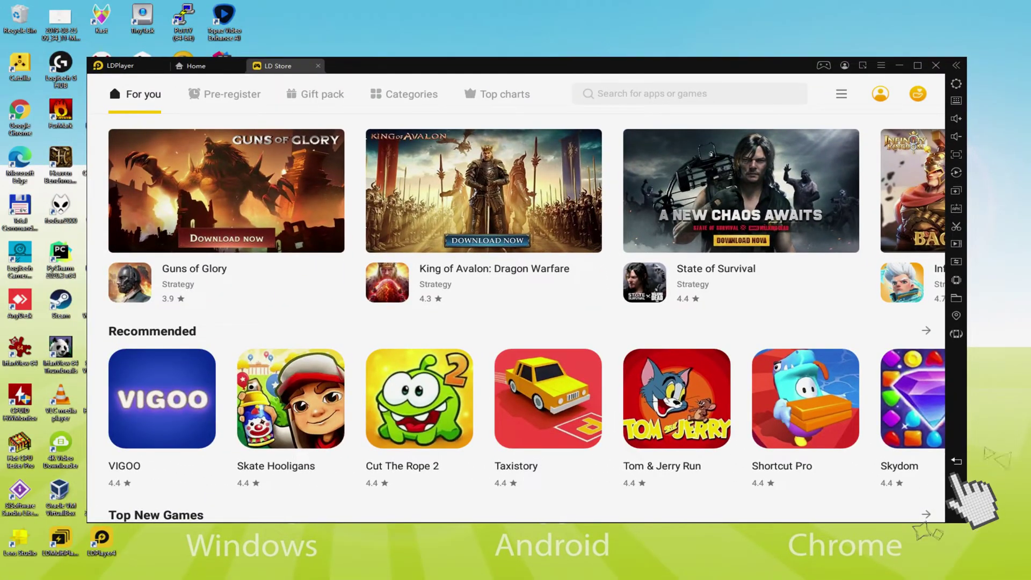
Close the LD Store with the sidebar Back button to reach the Android home screen
{"action": "left_click", "coordinate": [956, 461]}
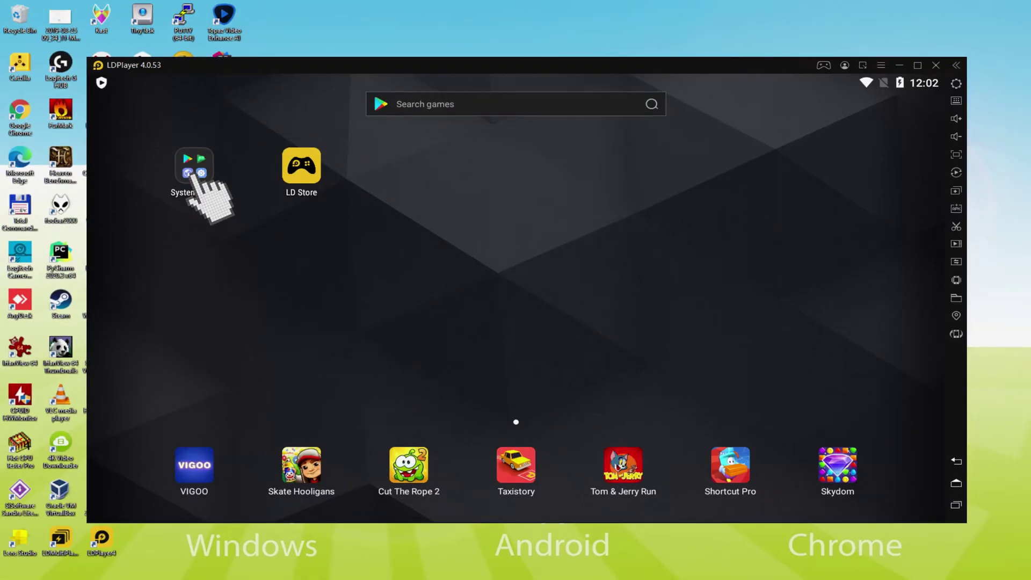
Launch Play Store from System Apps and sign in with the Google account
{"action": "left_click", "coordinate": [193, 176]}
{"action": "left_click", "coordinate": [180, 196]}
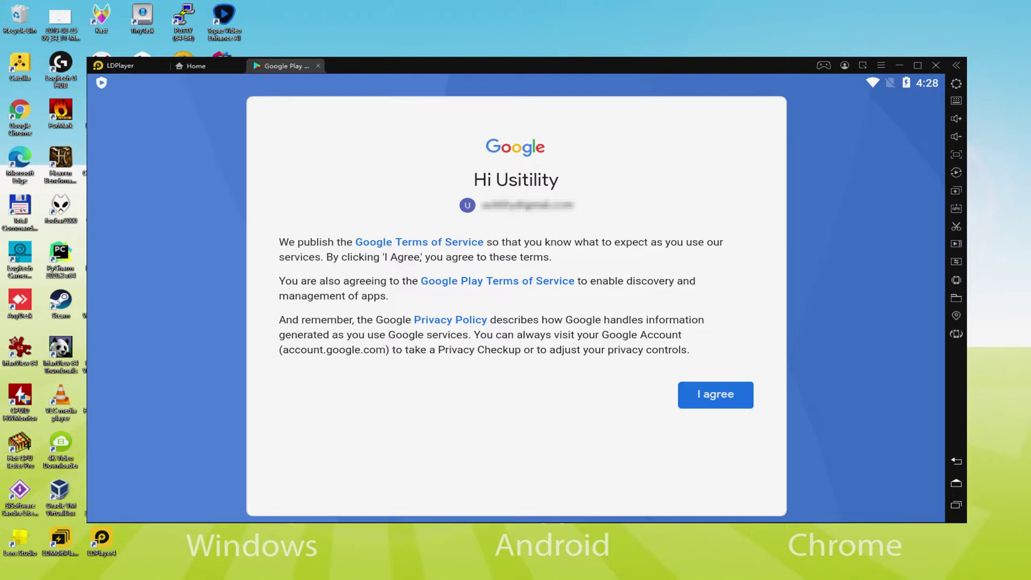
Agree to Google's terms, turn off Google Drive backup, accept, and reopen System Apps
{"action": "left_click", "coordinate": [715, 396]}
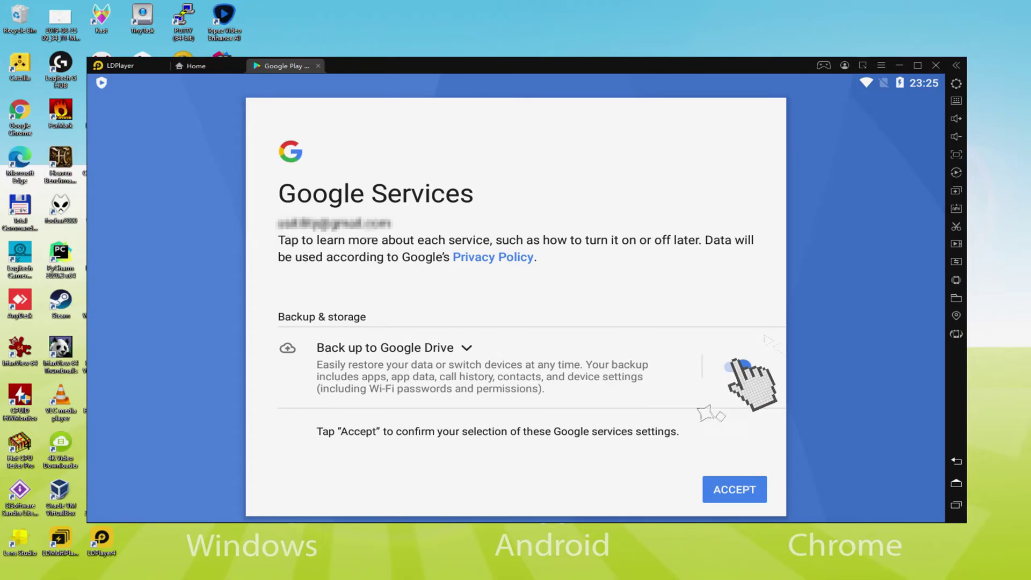
{"action": "left_click", "coordinate": [739, 367]}
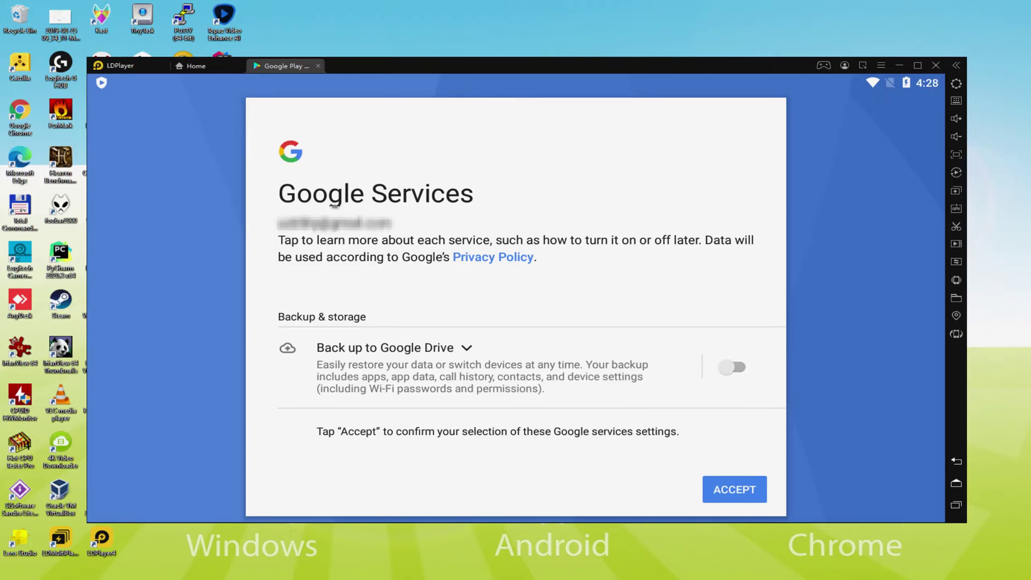
{"action": "left_click", "coordinate": [734, 490]}
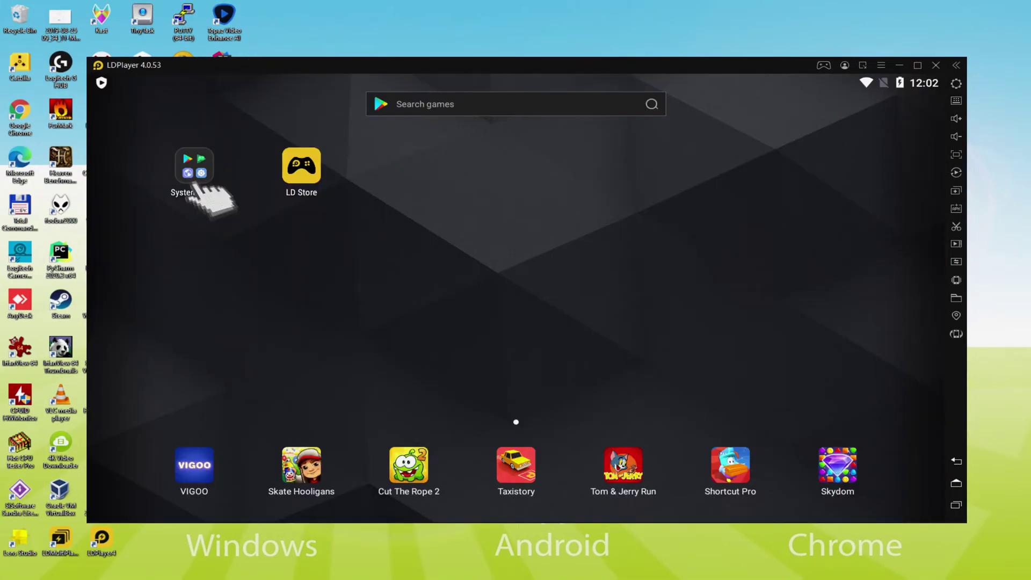
{"action": "left_click", "coordinate": [195, 170]}
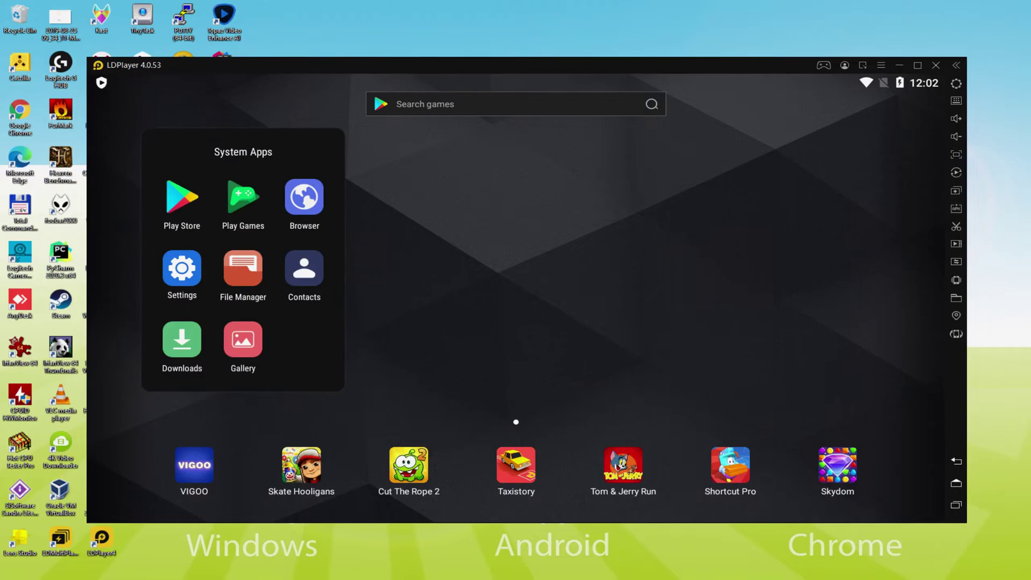
Open Play Store and search for 'Candy Crush Saga'
{"action": "left_click", "coordinate": [182, 199]}
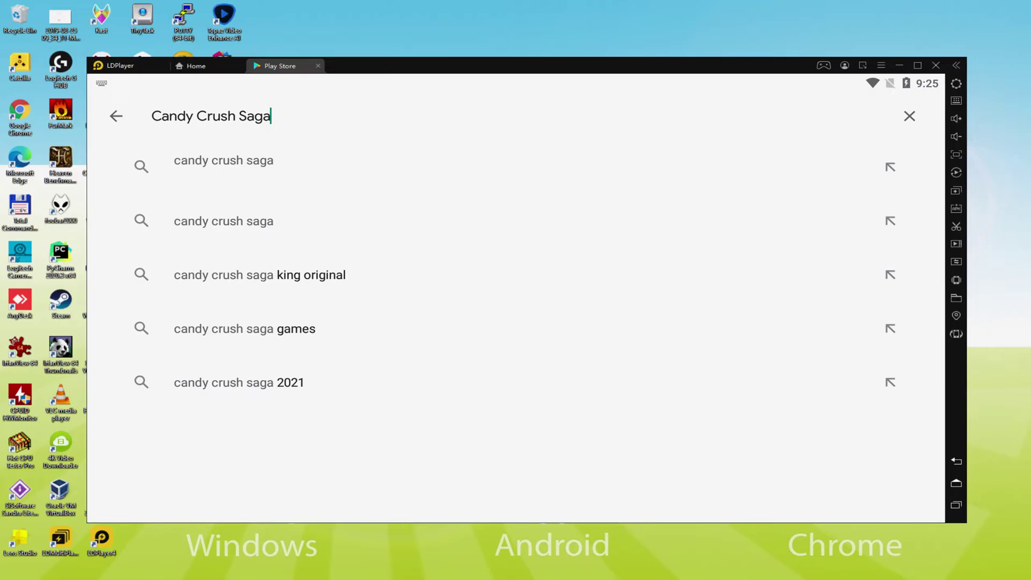
Install Candy Crush Saga from its Play Store page and return to the home screen
{"action": "left_click", "coordinate": [220, 161]}
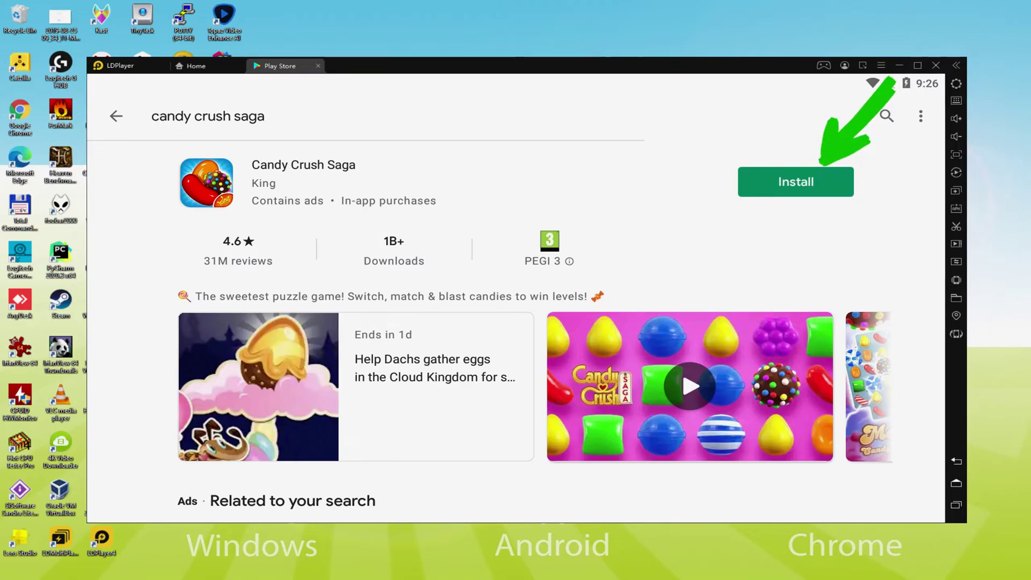
{"action": "left_click", "coordinate": [822, 180]}
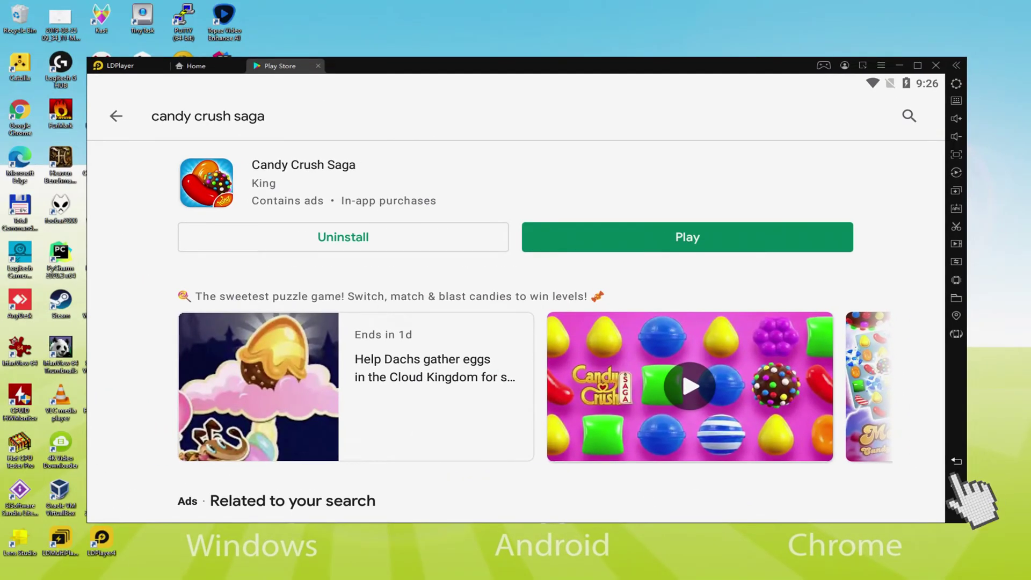
{"action": "left_click", "coordinate": [954, 480]}
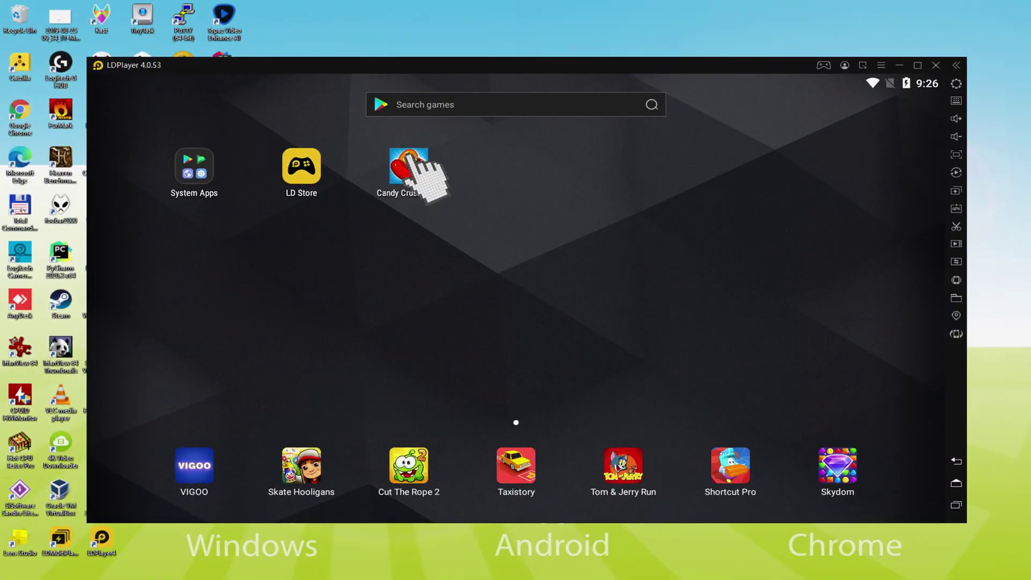
Launch Candy Crush Saga and swap a striped blue and a green candy, scoring 25760
{"action": "left_click", "coordinate": [409, 165]}
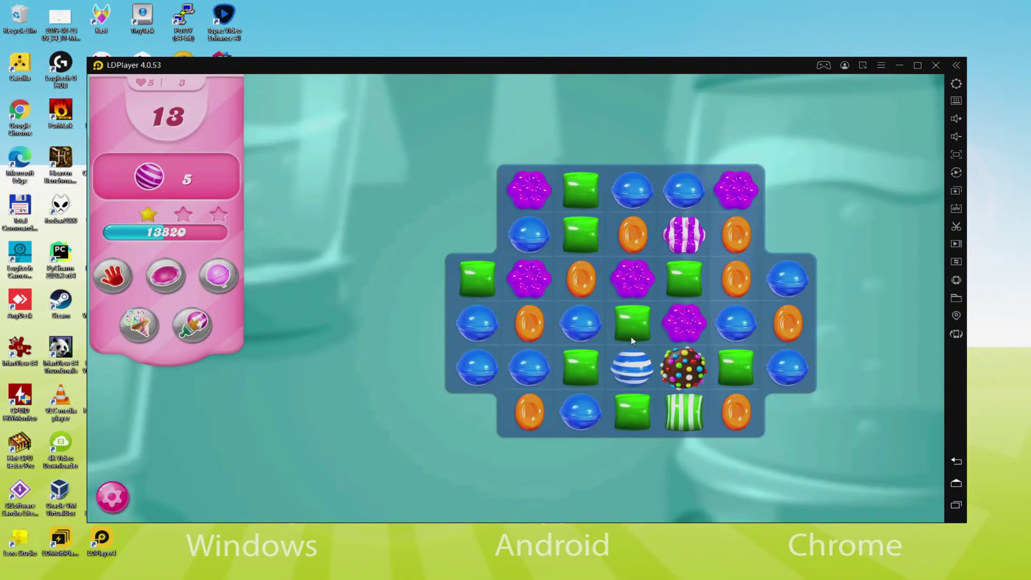
{"action": "left_click_drag", "start_coordinate": [634, 375], "coordinate": [583, 371]}
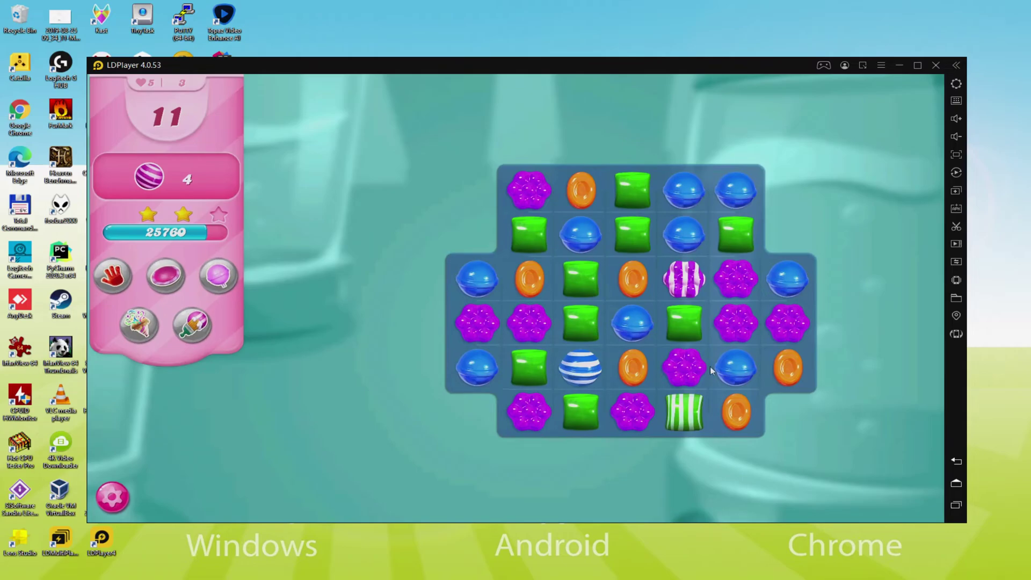
{"action": "left_click_drag", "start_coordinate": [692, 317], "coordinate": [688, 280]}
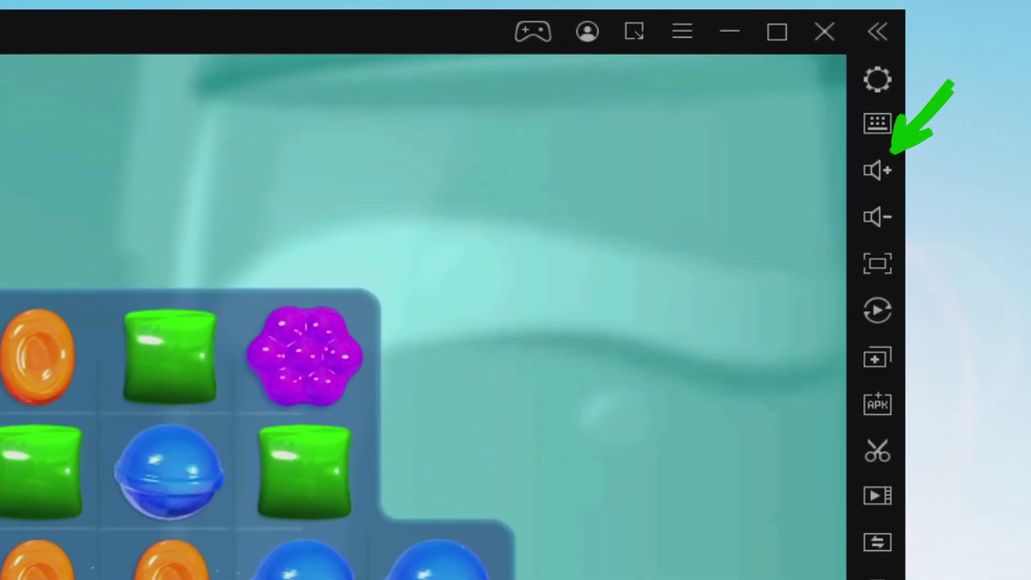
Swap a green candy down to line up three greens and finish level 3's order
{"action": "left_click_drag", "start_coordinate": [231, 403], "coordinate": [184, 483]}
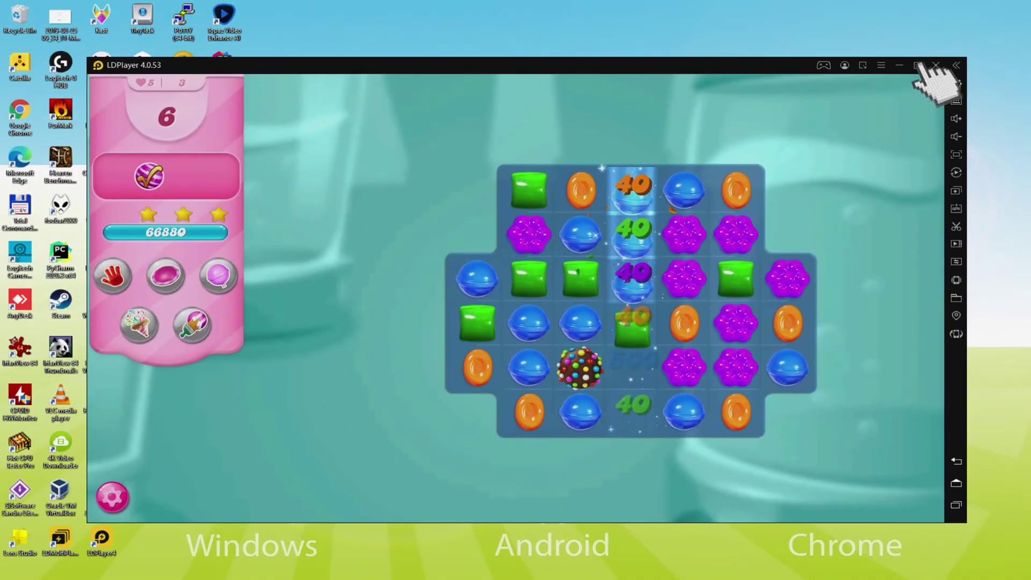
Maximize and restore the emulator window, then move past level 3's results to play level 4
{"action": "left_click", "coordinate": [917, 65]}
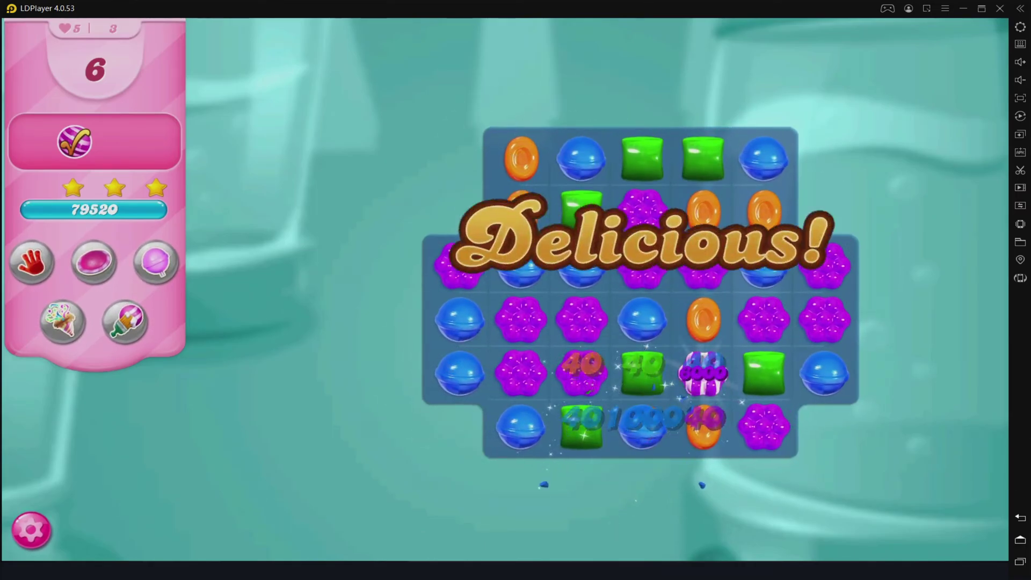
{"action": "left_click", "coordinate": [982, 8]}
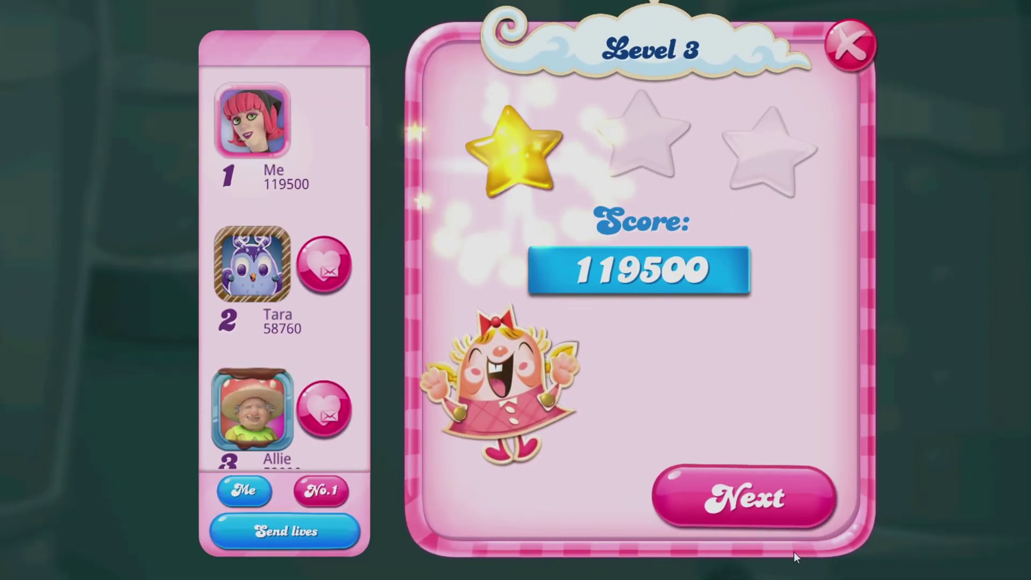
{"action": "left_click", "coordinate": [757, 498]}
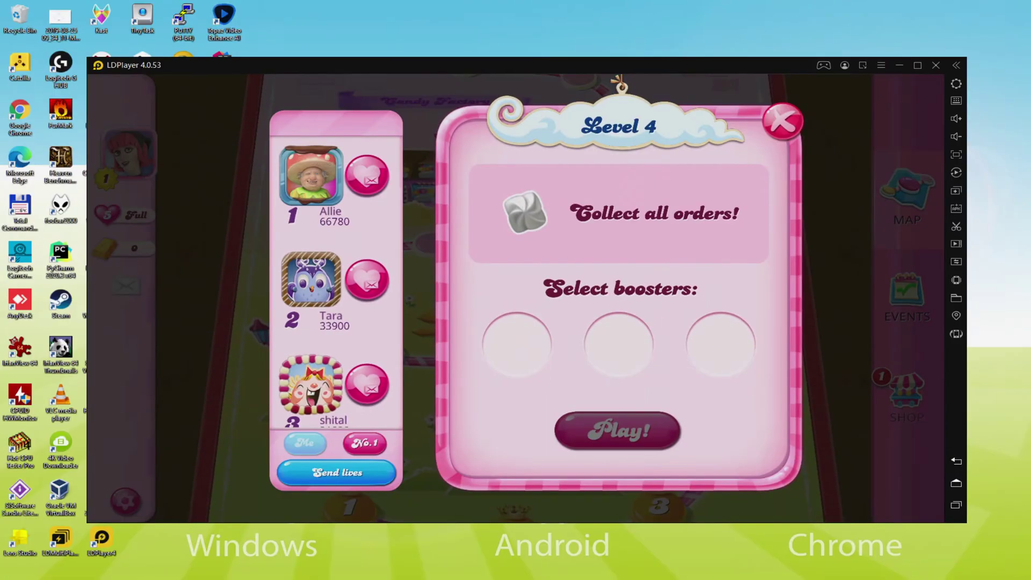
{"action": "left_click", "coordinate": [671, 475]}
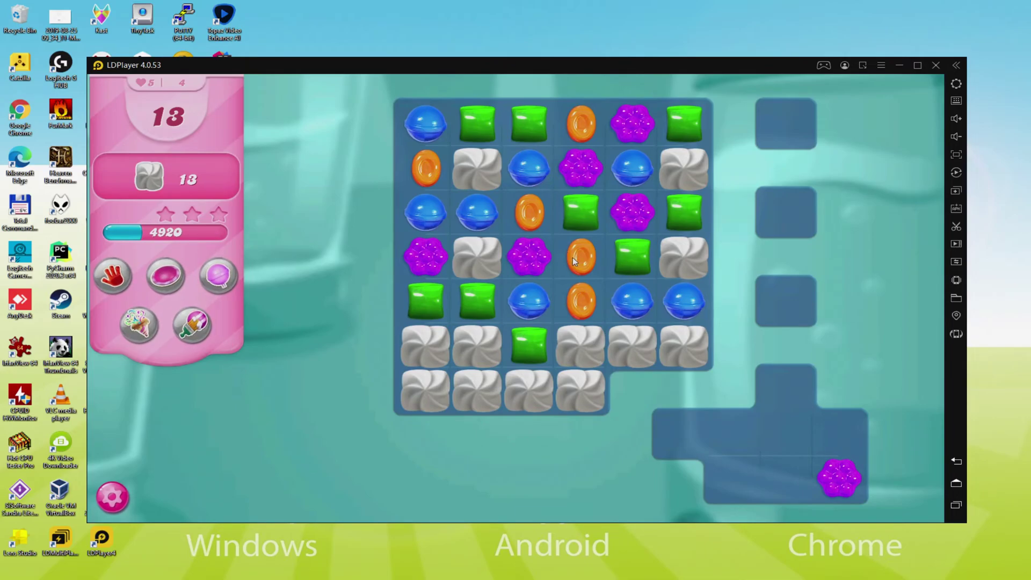
Make several level 4 matches, toggling the keyboard mapping settings with Ctrl+Shift+K midway
{"action": "left_click_drag", "start_coordinate": [587, 214], "coordinate": [544, 322]}
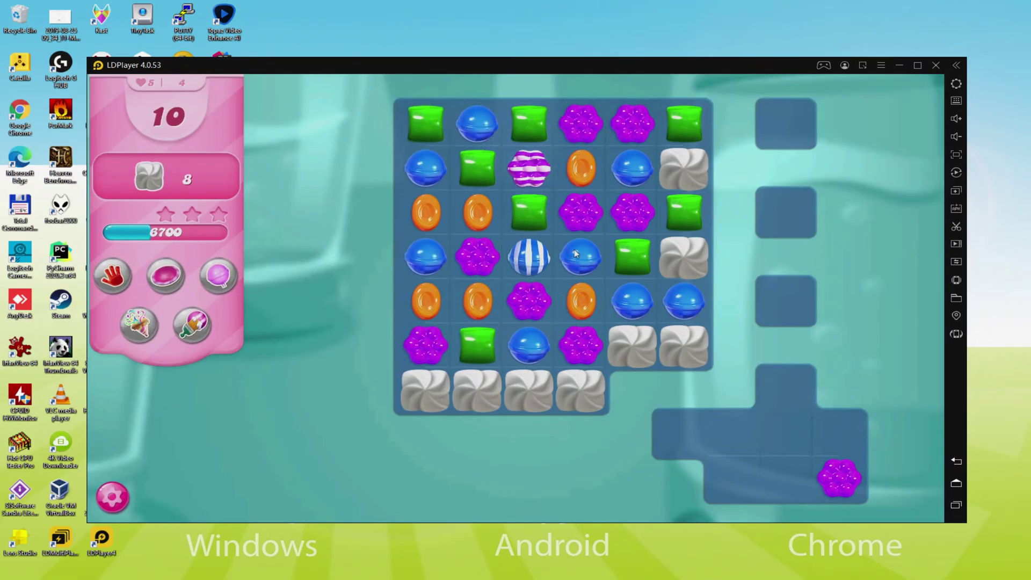
{"action": "left_click_drag", "start_coordinate": [644, 282], "coordinate": [639, 253]}
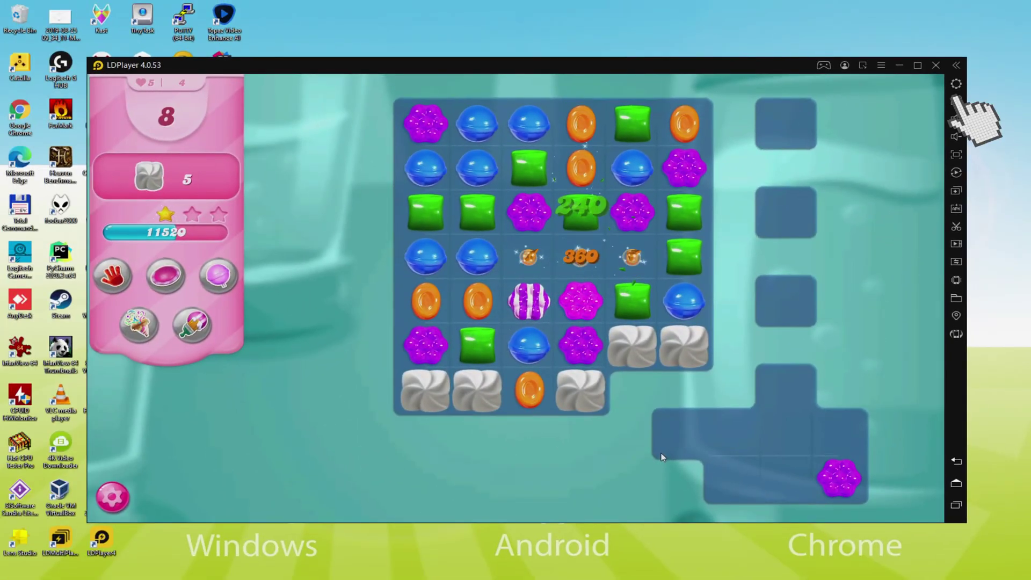
{"action": "key", "text": "ctrl+shift+k"}
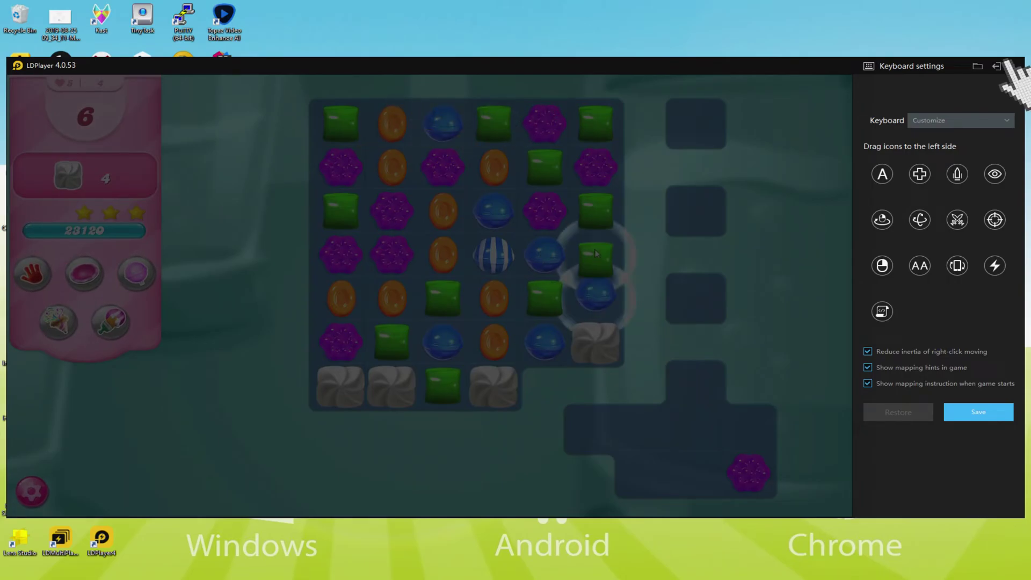
{"action": "left_click_drag", "start_coordinate": [597, 253], "coordinate": [596, 295]}
{"action": "key", "text": "ctrl+shift+k"}
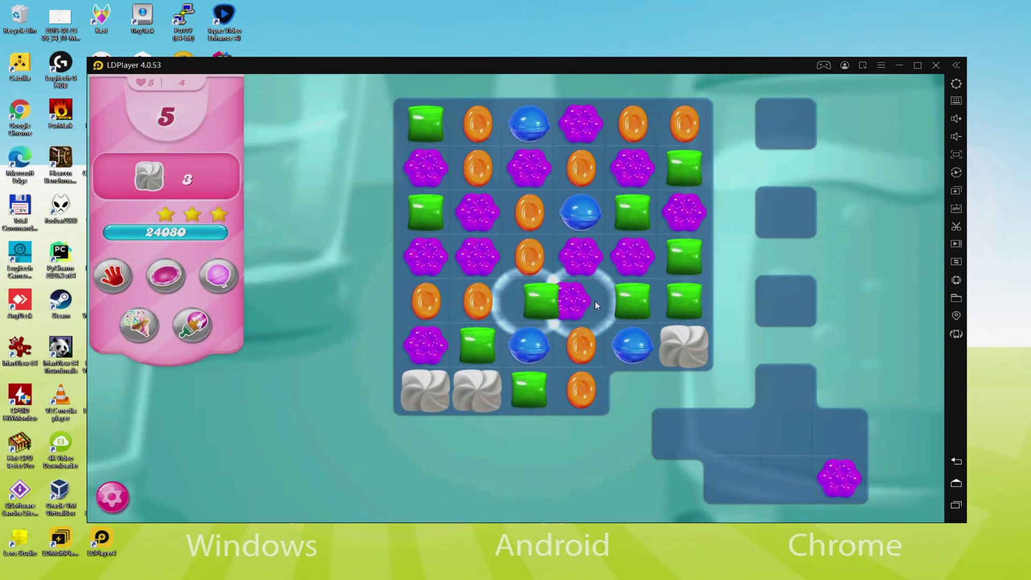
{"action": "left_click_drag", "start_coordinate": [595, 306], "coordinate": [581, 346]}
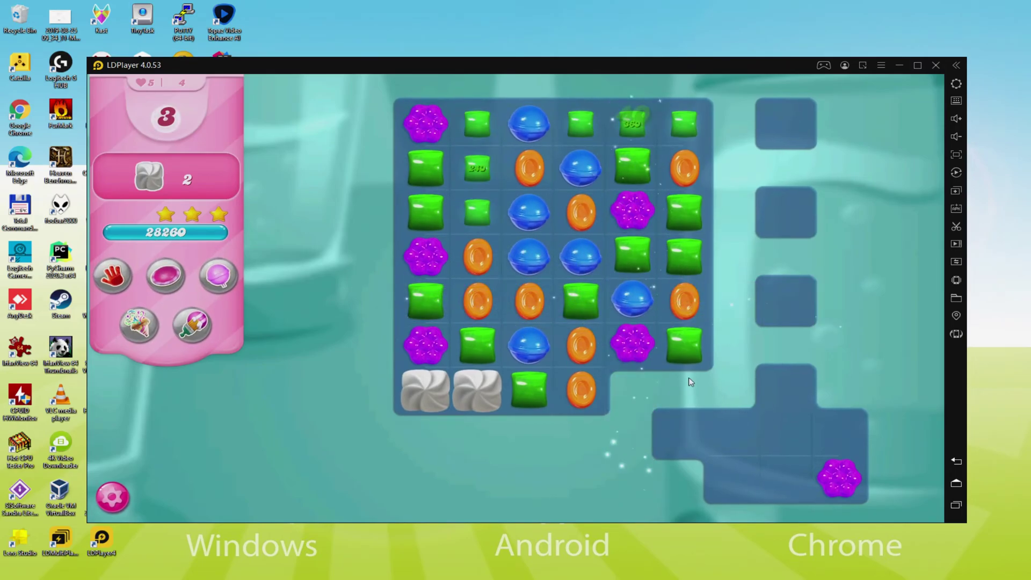
{"action": "left_click_drag", "start_coordinate": [529, 125], "coordinate": [533, 173]}
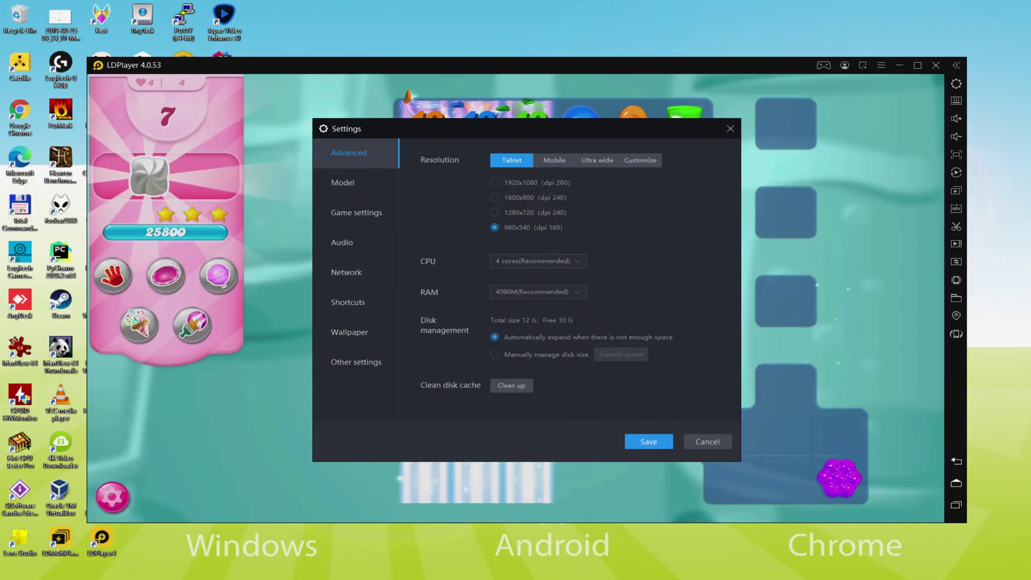
Close the emulator Settings dialog after reviewing its Advanced page
{"action": "left_click", "coordinate": [649, 441]}
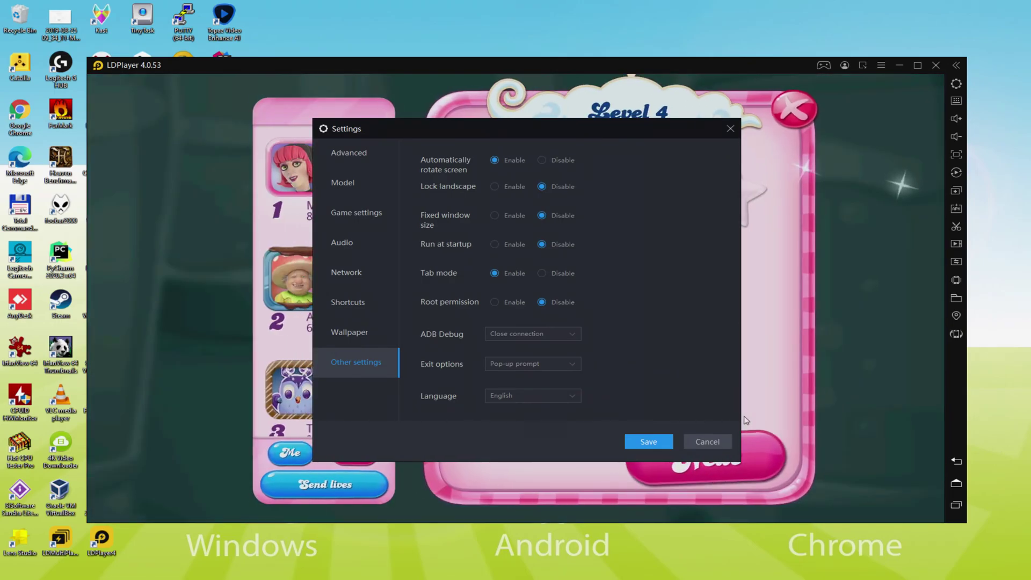
Continue from the level 4 results to begin level 5
{"action": "left_click", "coordinate": [747, 471]}
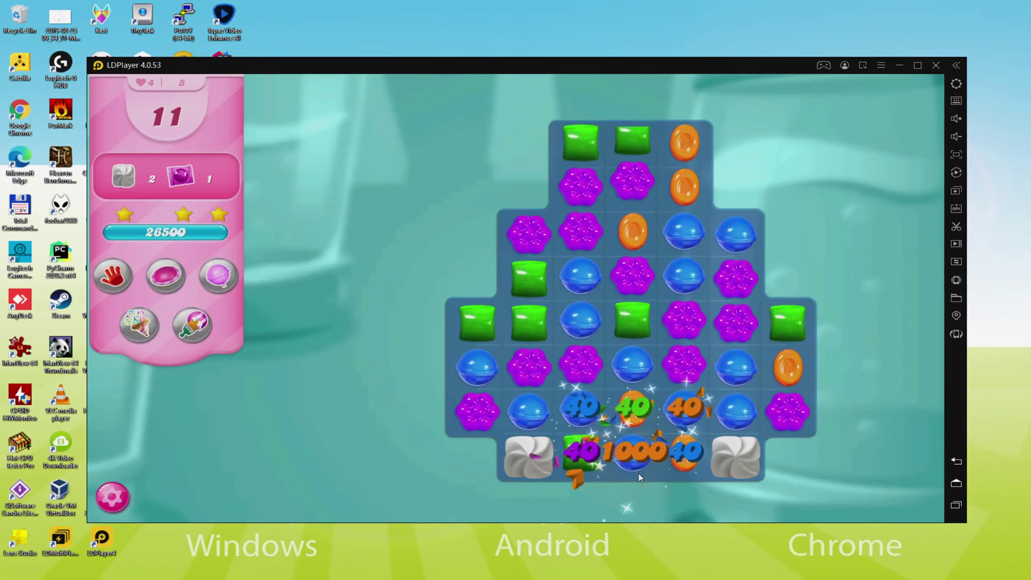
Swap blue up to create a colour bomb, then swap blue and purple in the right column
{"action": "left_click_drag", "start_coordinate": [639, 438], "coordinate": [636, 409]}
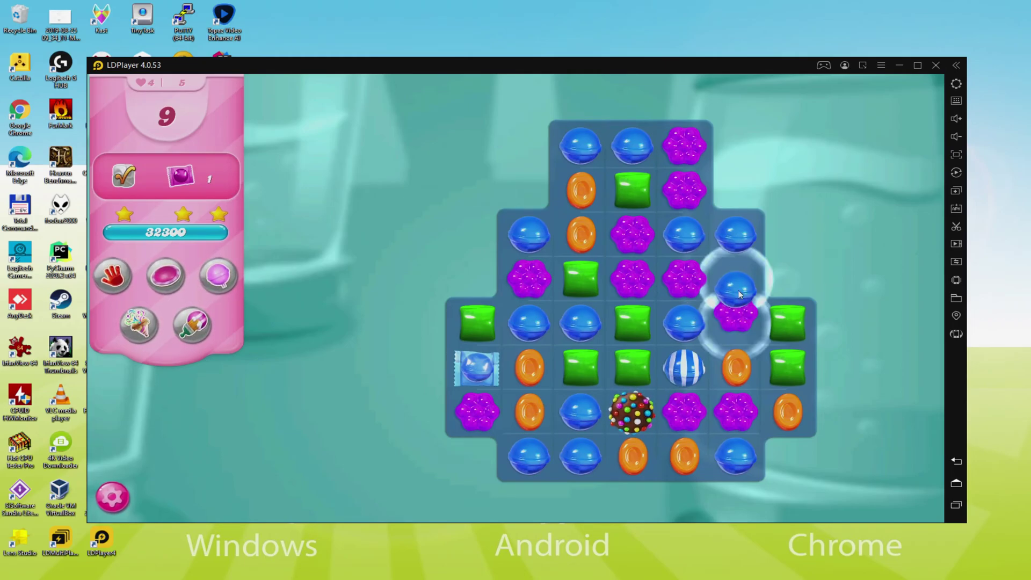
{"action": "left_click_drag", "start_coordinate": [739, 293], "coordinate": [737, 327]}
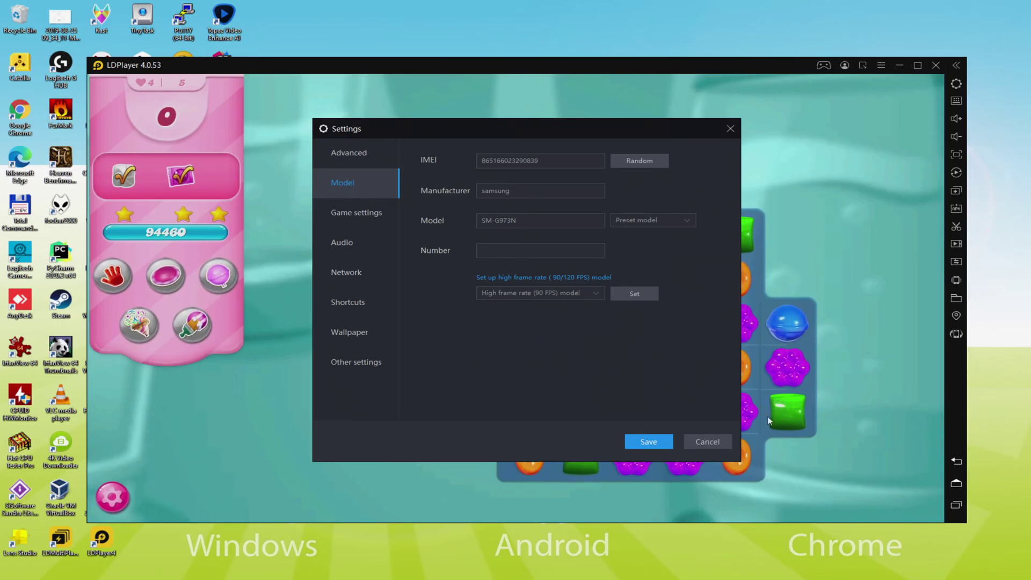
Dismiss Settings and open level 6 with purple, green and orange matches
{"action": "key", "text": "Escape"}
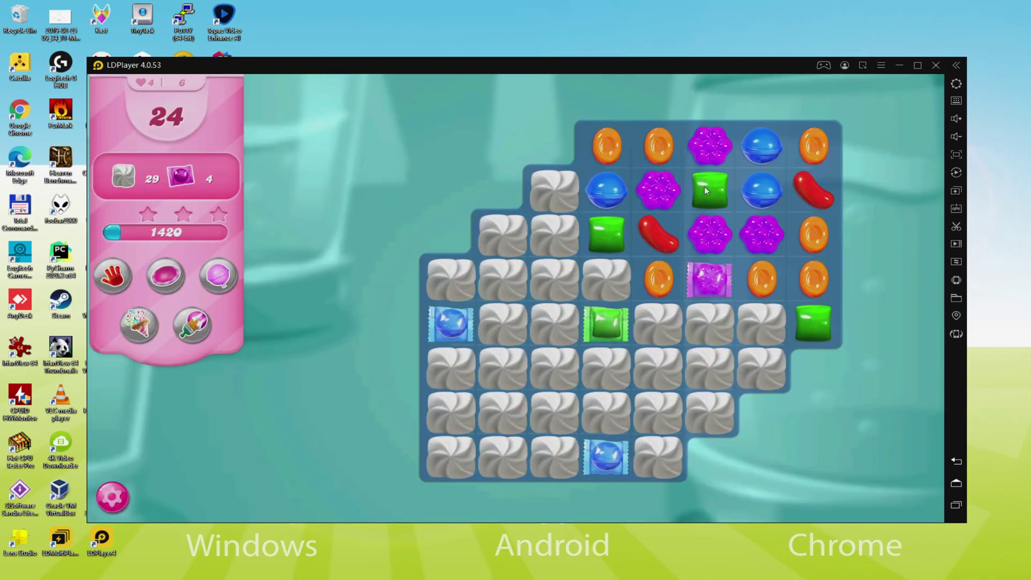
{"action": "left_click_drag", "start_coordinate": [705, 186], "coordinate": [709, 146]}
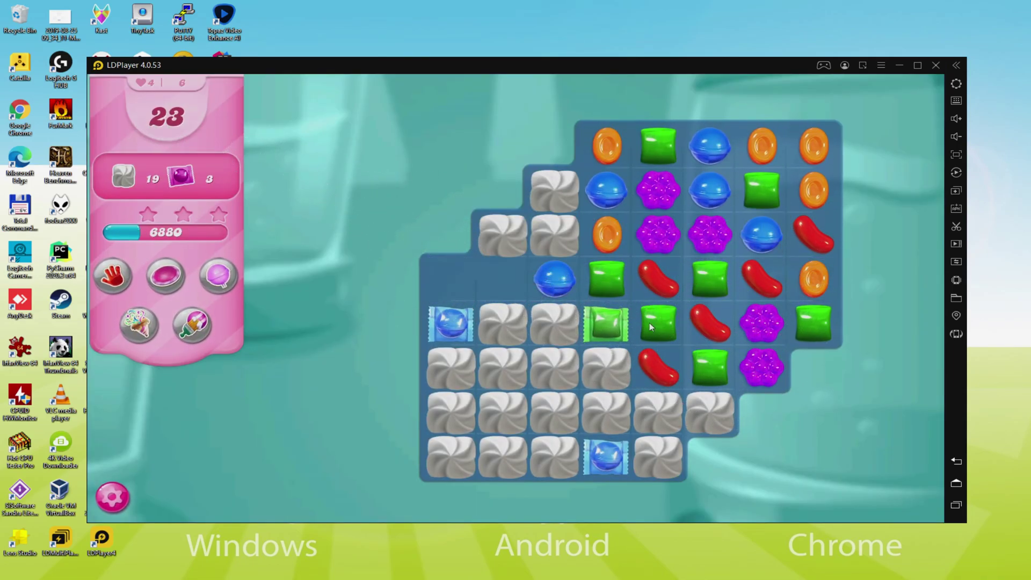
{"action": "left_click_drag", "start_coordinate": [659, 321], "coordinate": [661, 285]}
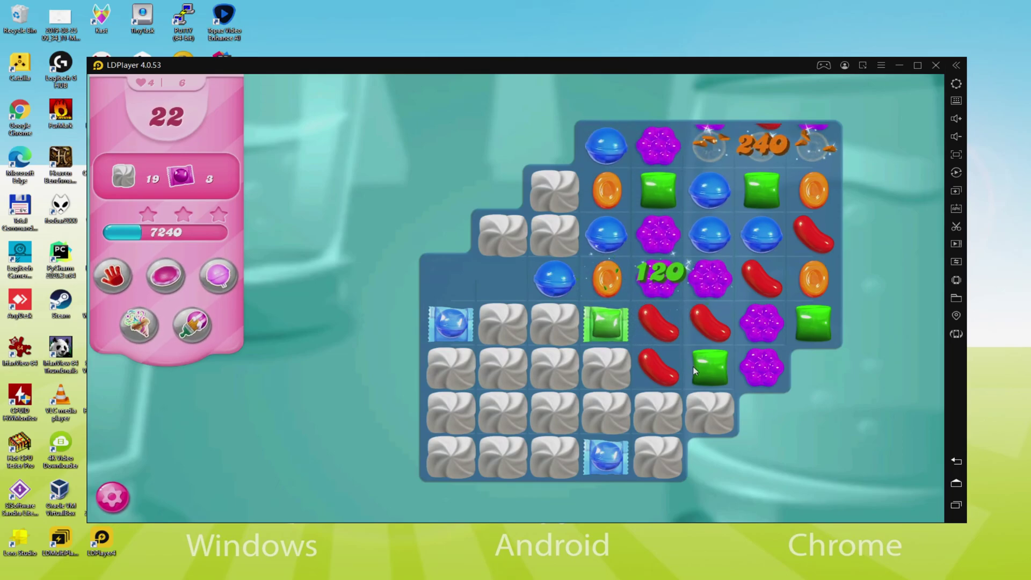
{"action": "left_click_drag", "start_coordinate": [762, 279], "coordinate": [762, 323]}
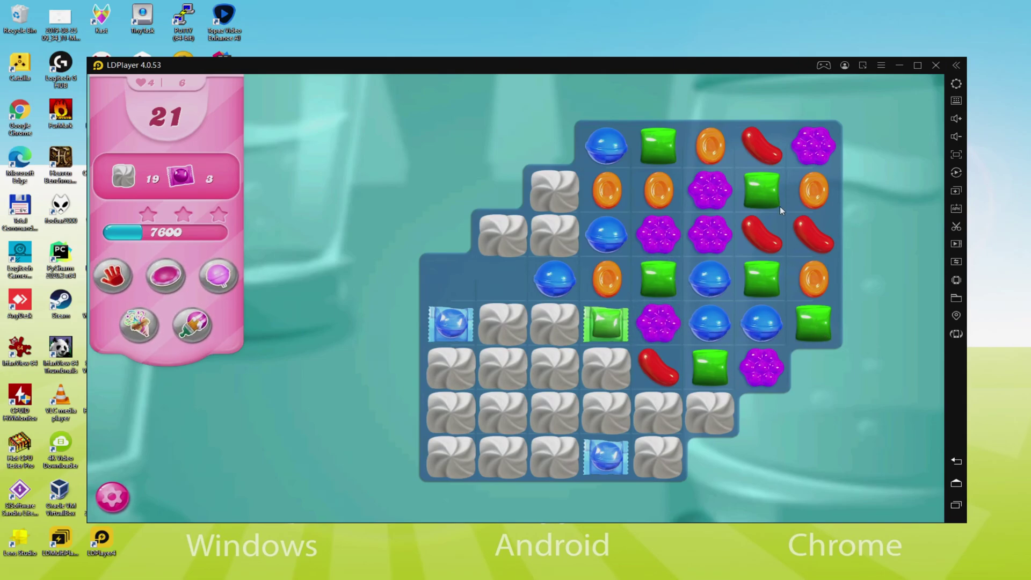
{"action": "left_click_drag", "start_coordinate": [710, 168], "coordinate": [711, 193]}
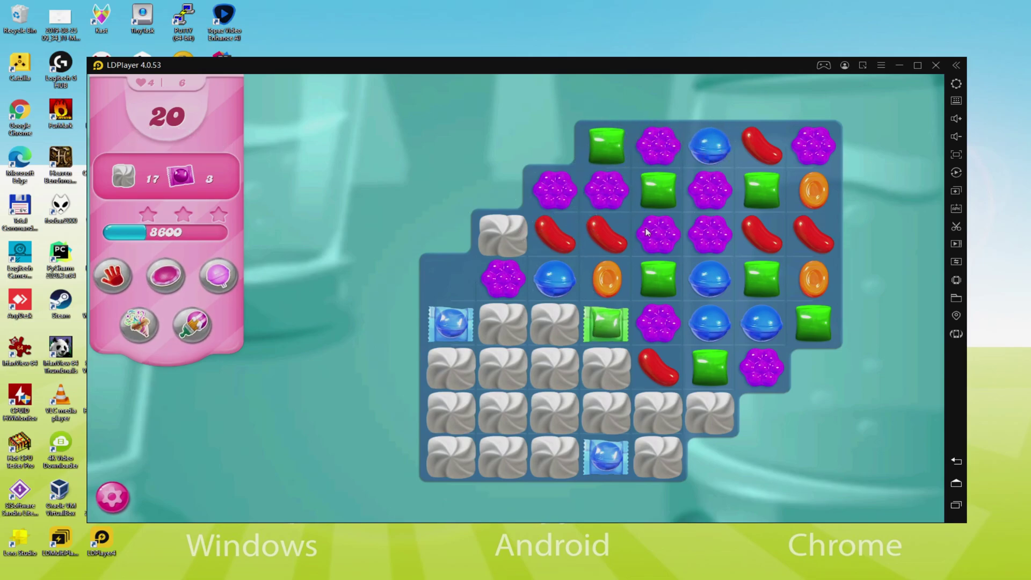
Make a purple striped candy, then match reds and greens along the top rows
{"action": "left_click_drag", "start_coordinate": [646, 232], "coordinate": [648, 189]}
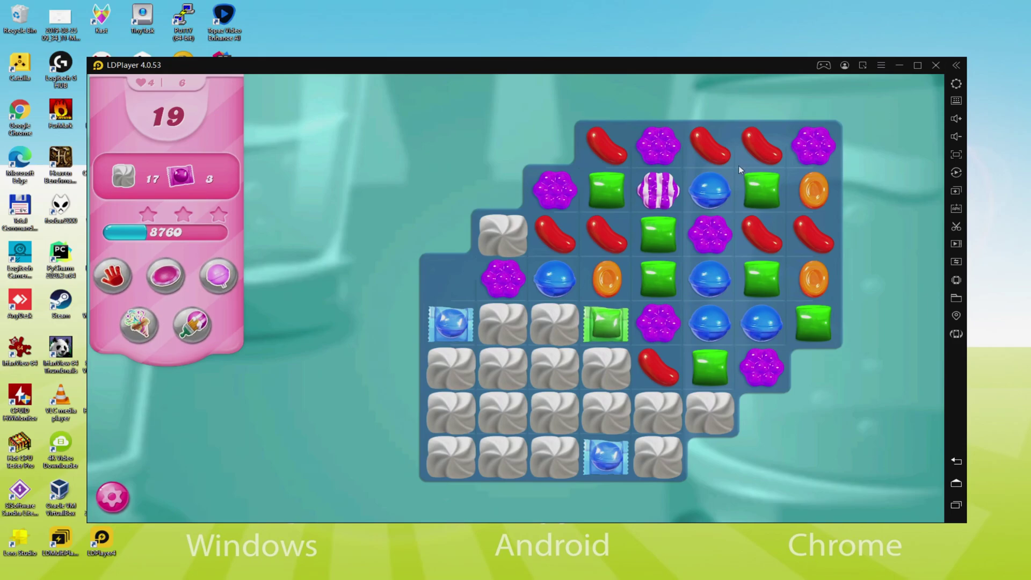
{"action": "left_click_drag", "start_coordinate": [605, 146], "coordinate": [656, 146]}
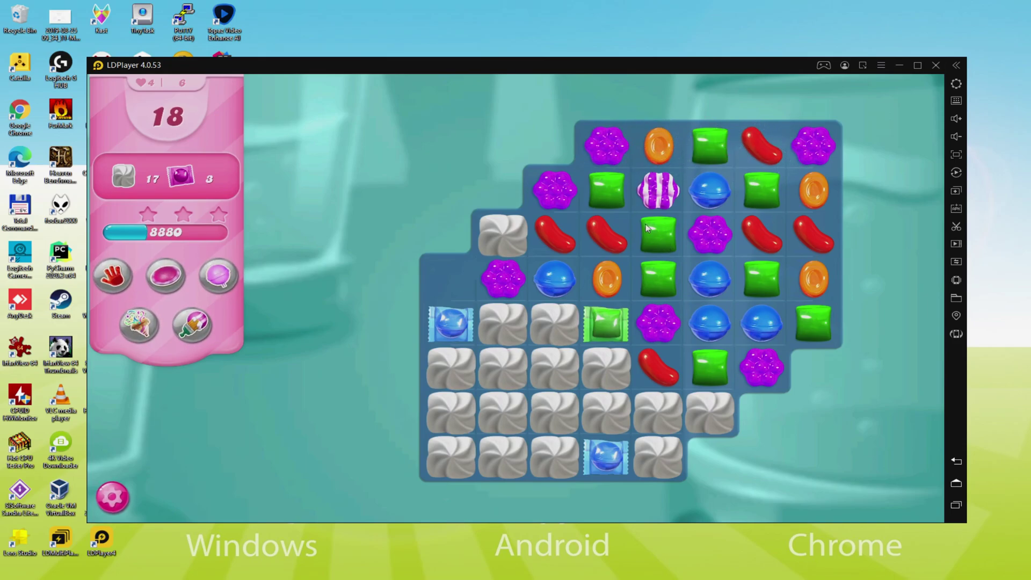
{"action": "left_click_drag", "start_coordinate": [659, 200], "coordinate": [610, 193]}
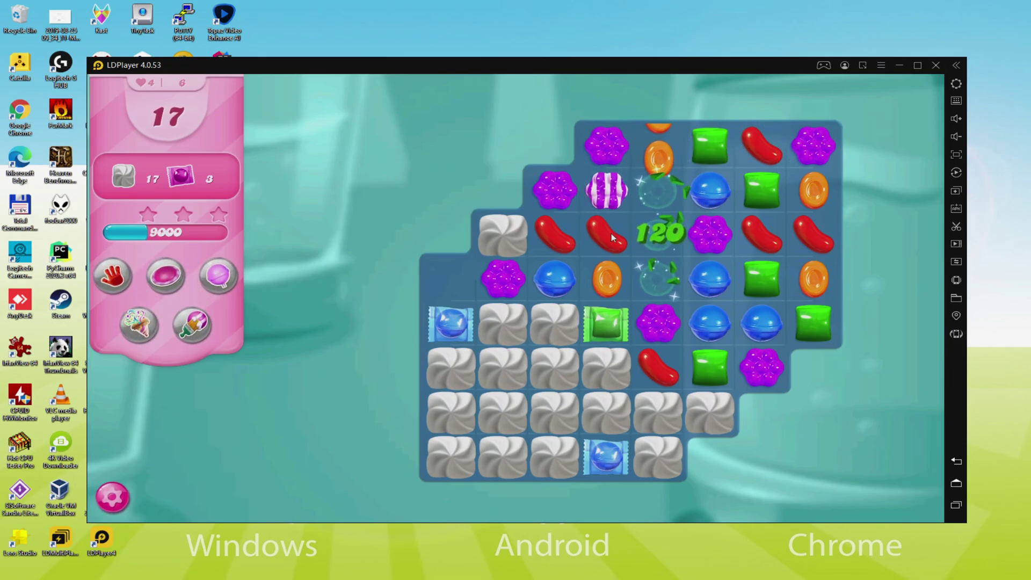
{"action": "left_click_drag", "start_coordinate": [706, 148], "coordinate": [659, 148]}
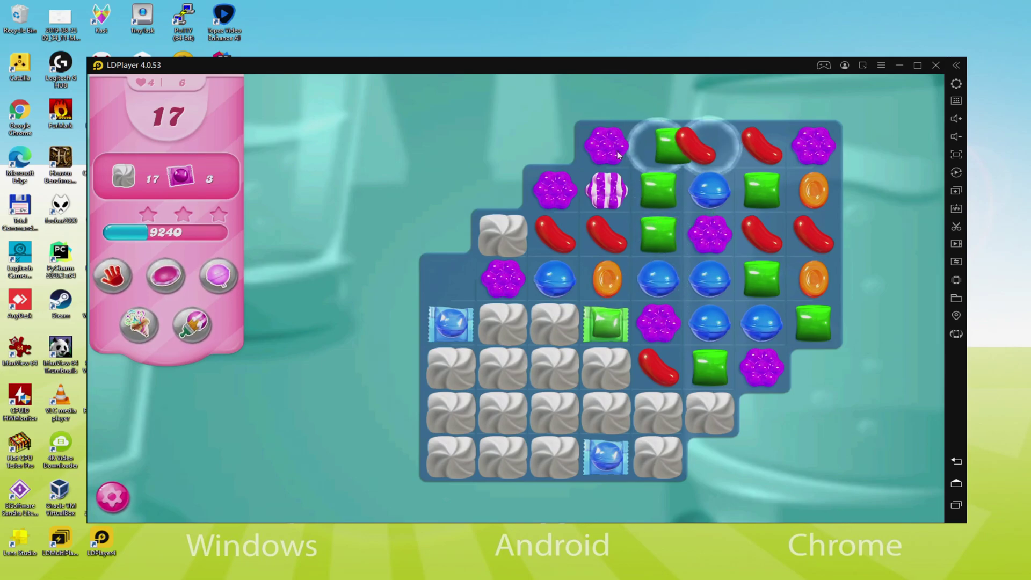